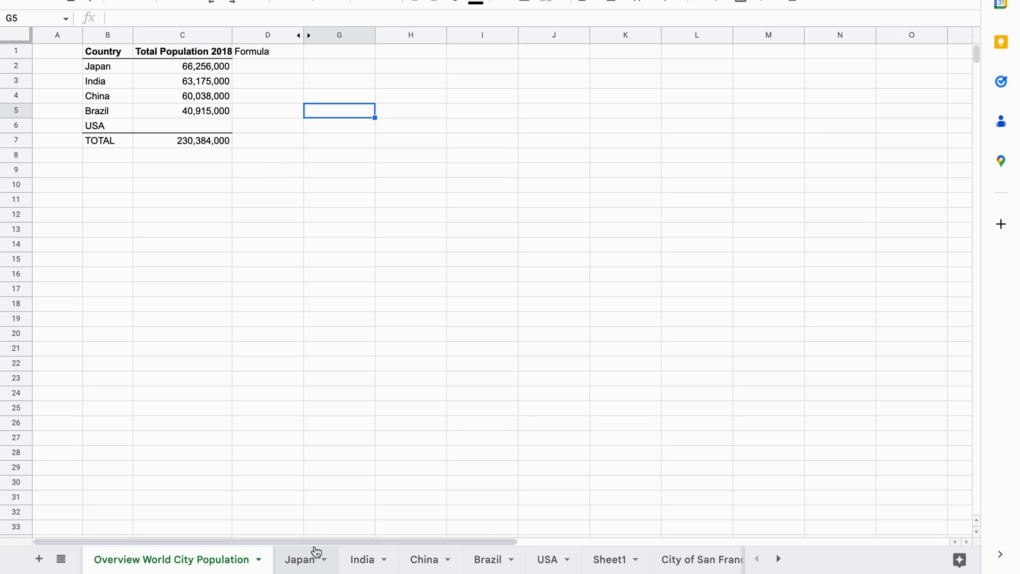
Widen column C so the 'Total Population 2018' header fits fully.
click(314, 207)
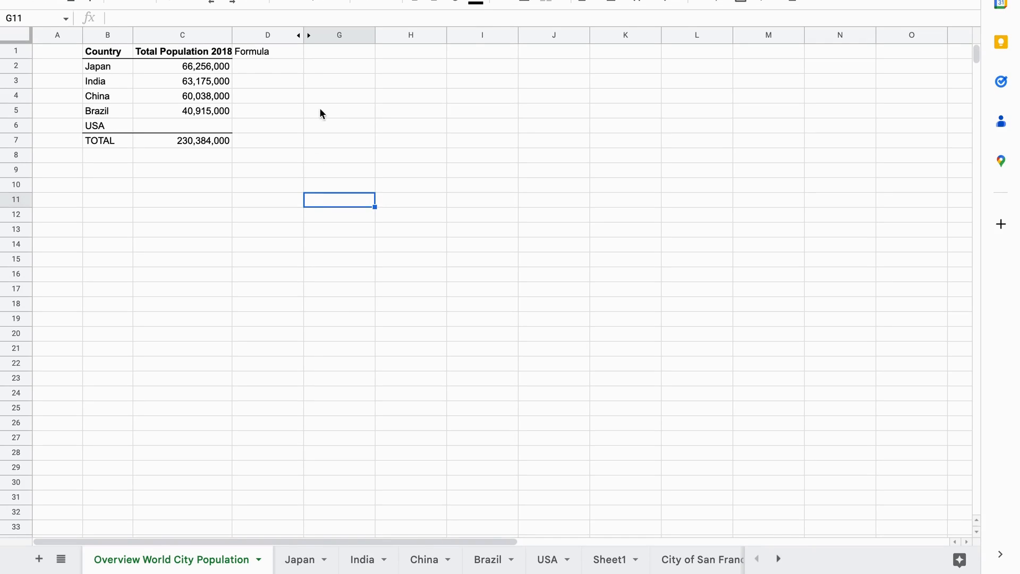
drag(232, 35, 267, 35)
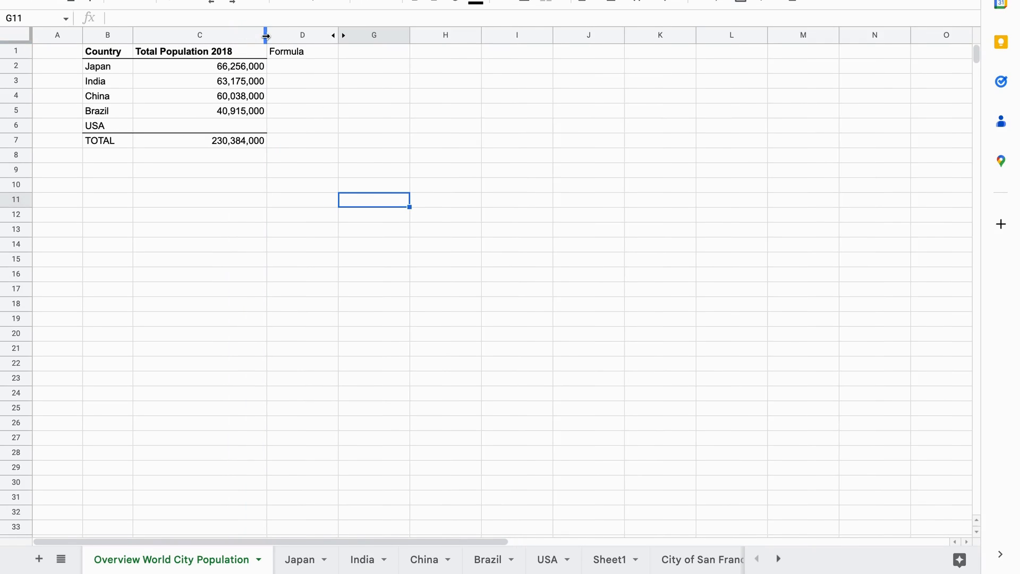
click(245, 187)
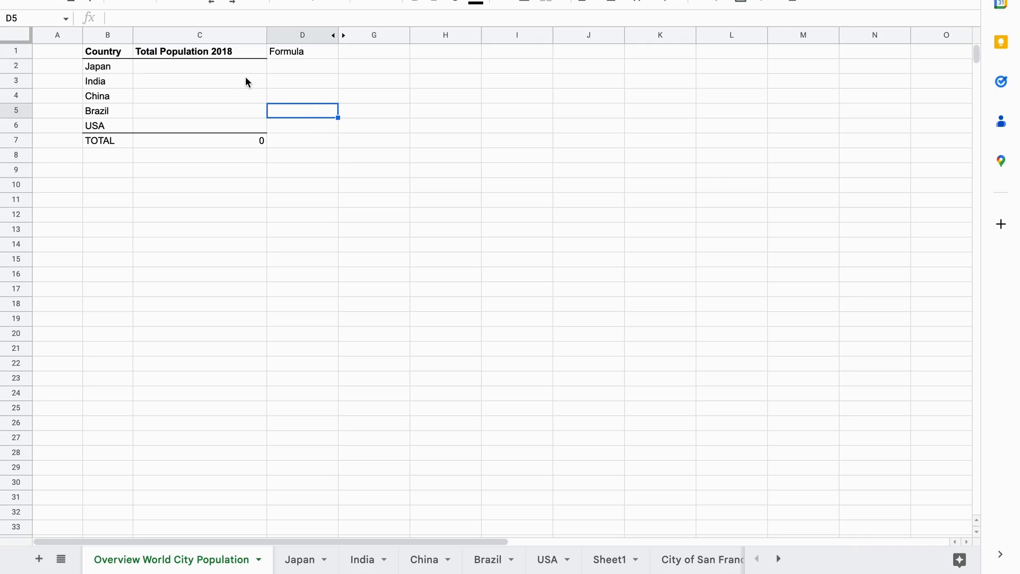
Set Japan's total in C2 to reference cell B5 on the Japan sheet.
click(242, 70)
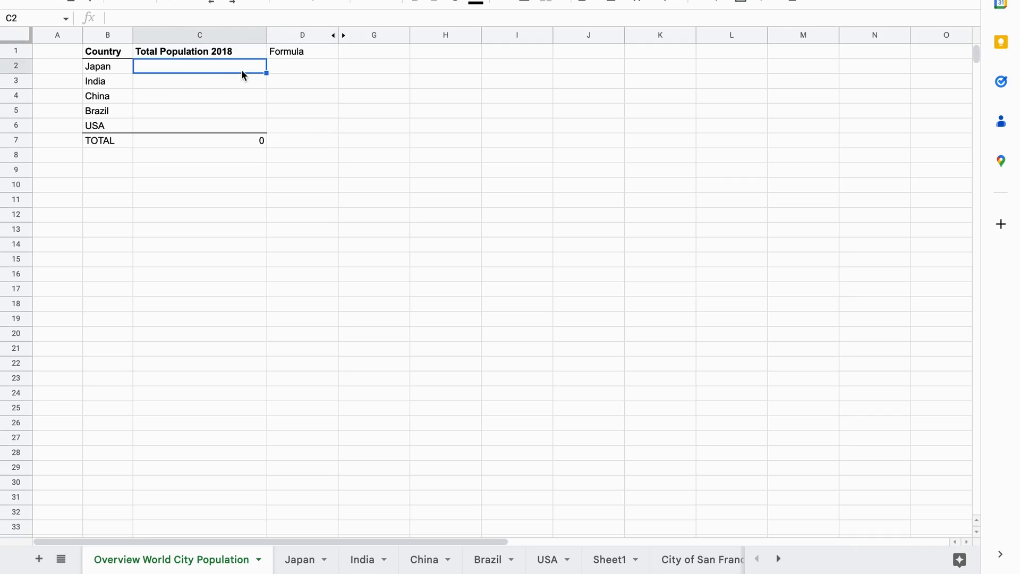
text(=)
click(306, 560)
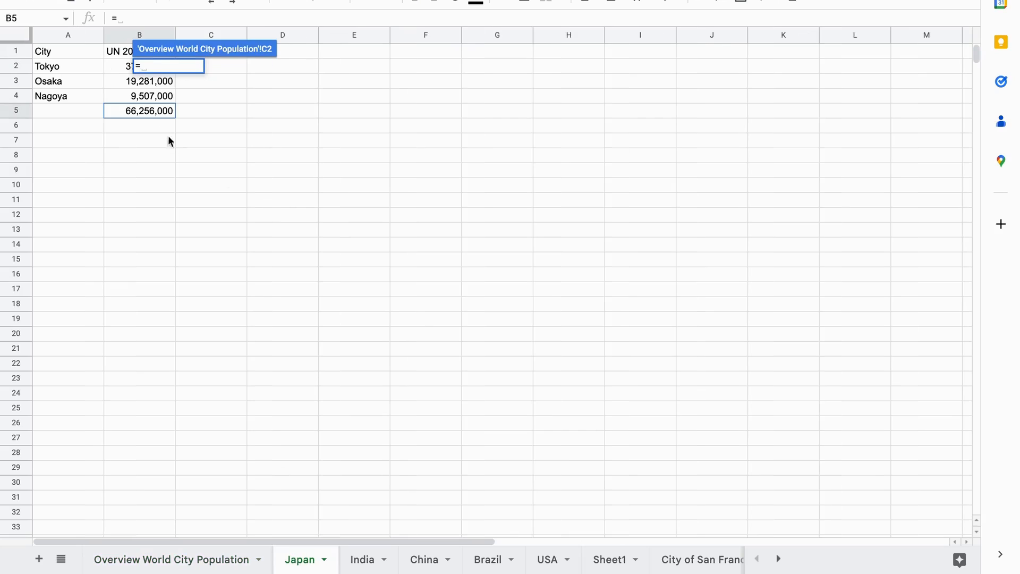
click(143, 111)
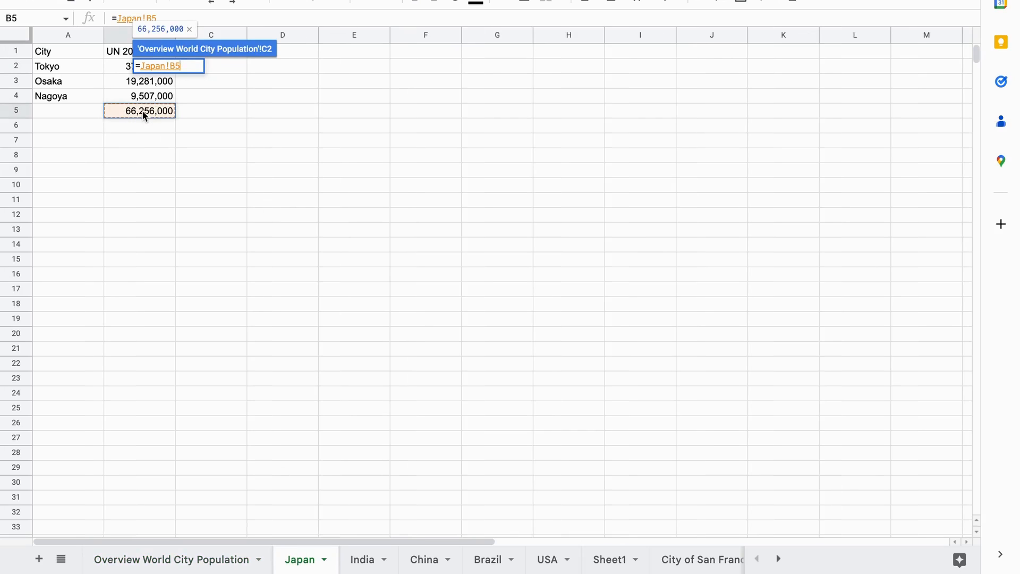
key(Return)
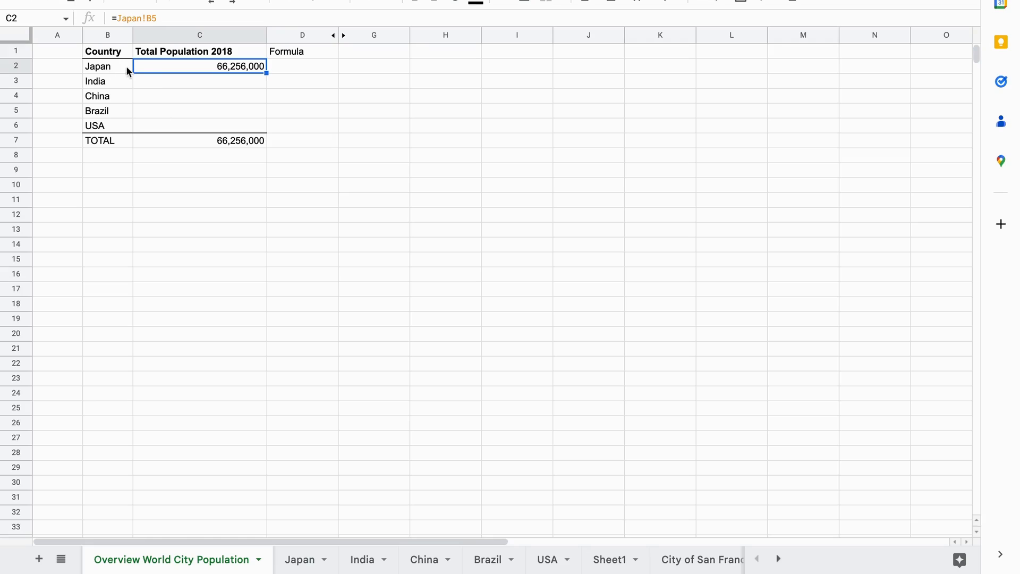
Set India's total in C3 to reference cell B5 on the India sheet.
click(225, 81)
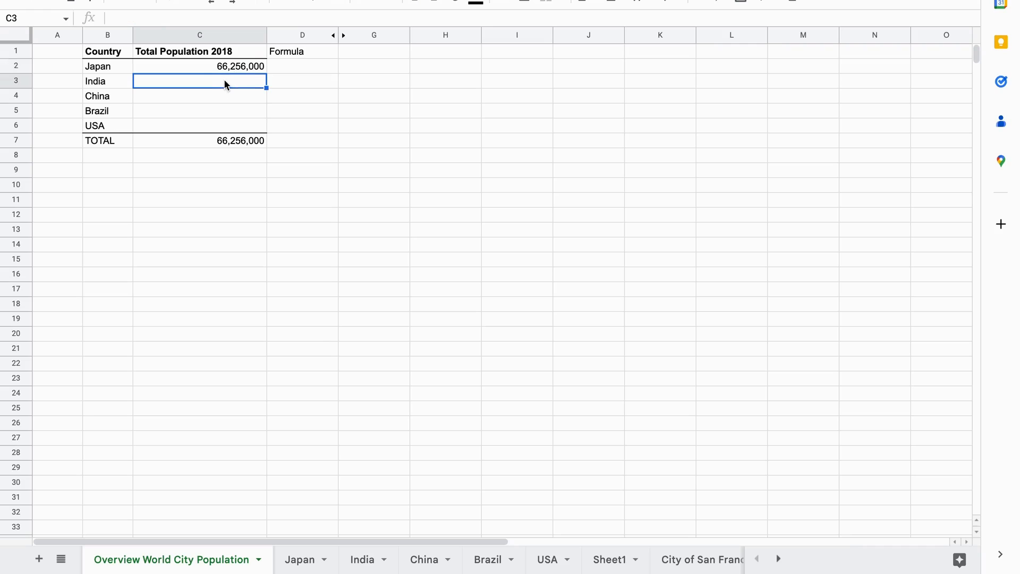
text(=)
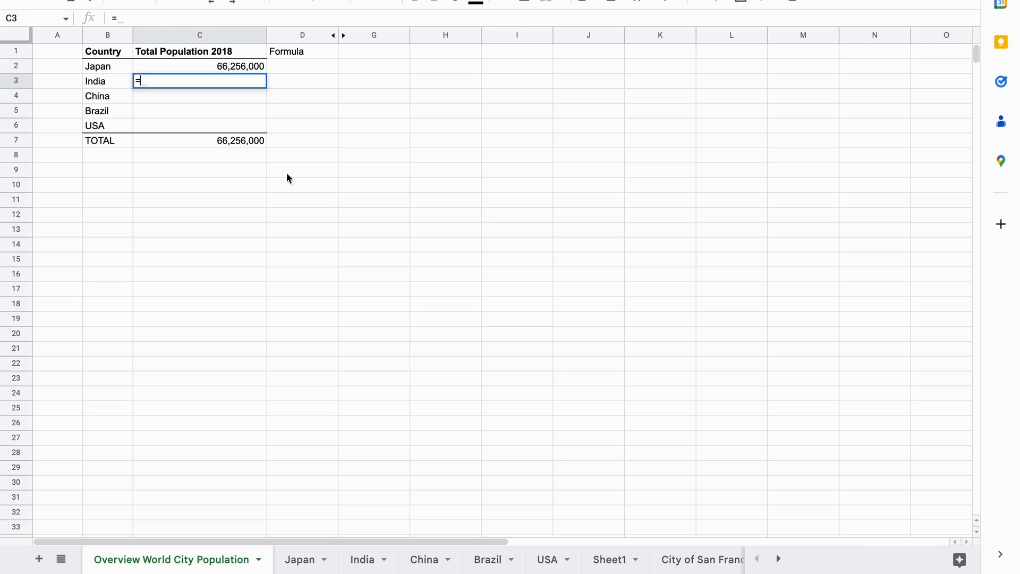
click(370, 556)
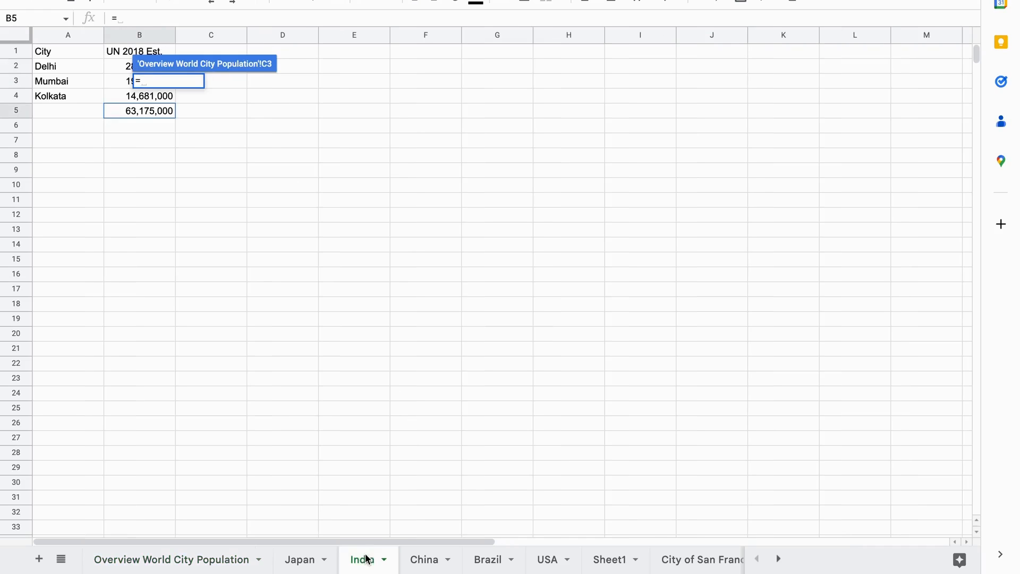
click(158, 118)
key(Return)
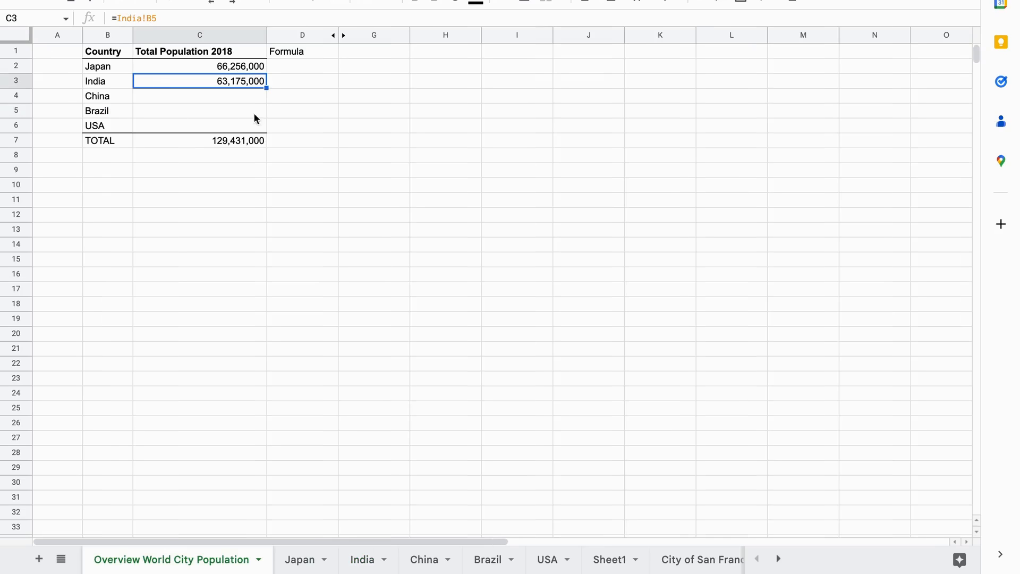
Set China's total in C4 to reference China!B5, bringing TOTAL to 189,469,000.
click(253, 101)
text(=)
click(423, 558)
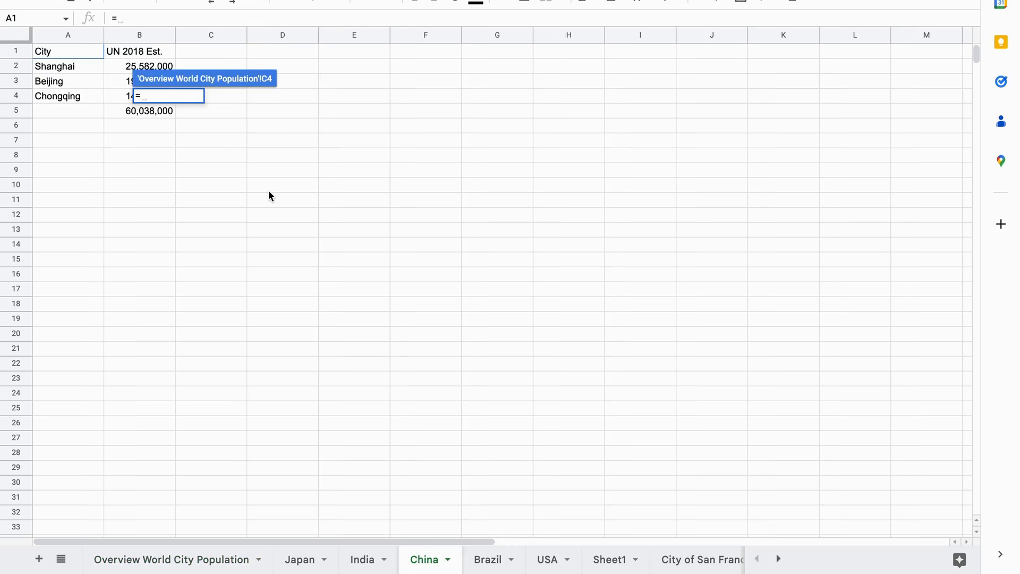
click(155, 111)
key(Return)
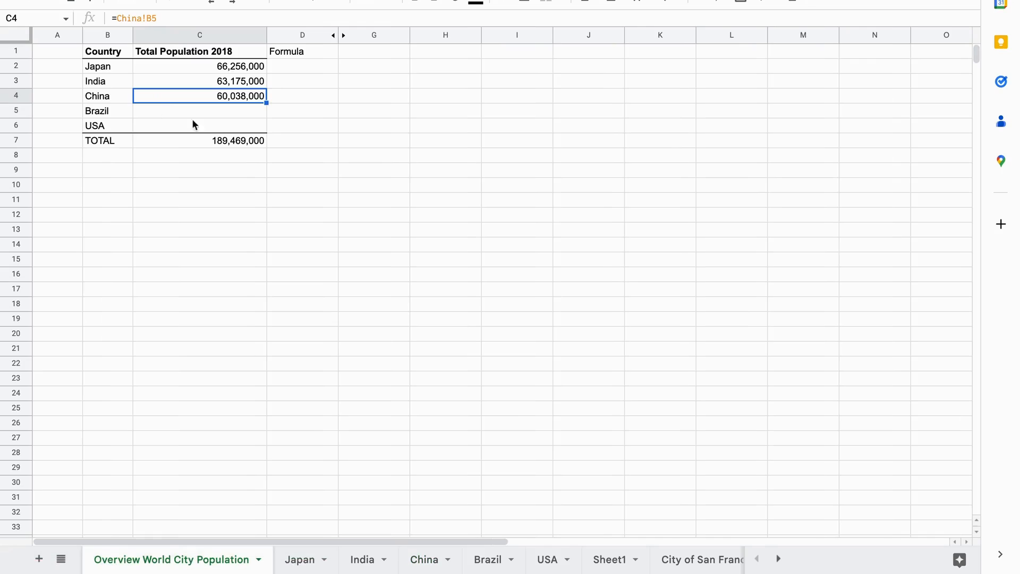
click(305, 140)
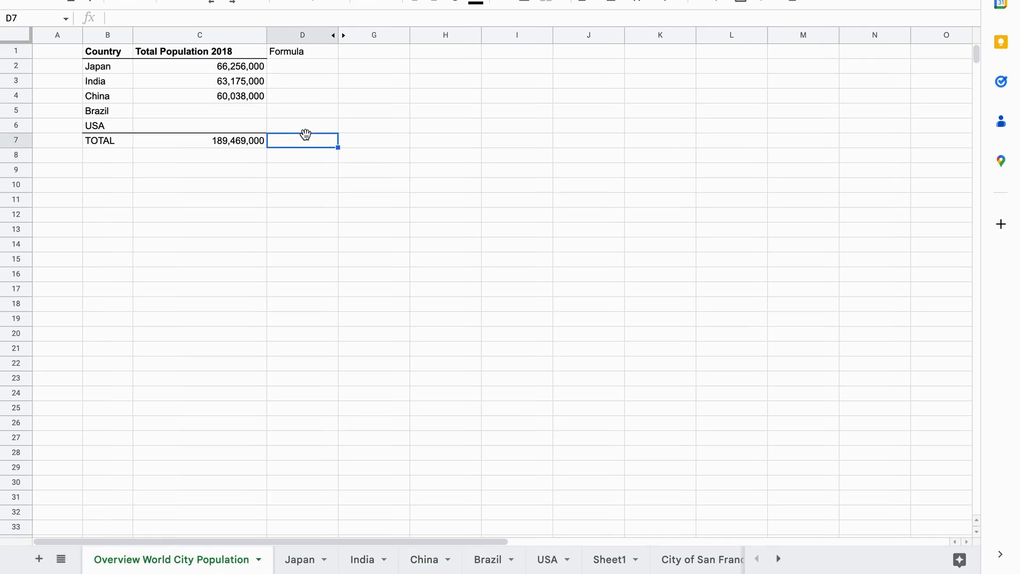
click(235, 65)
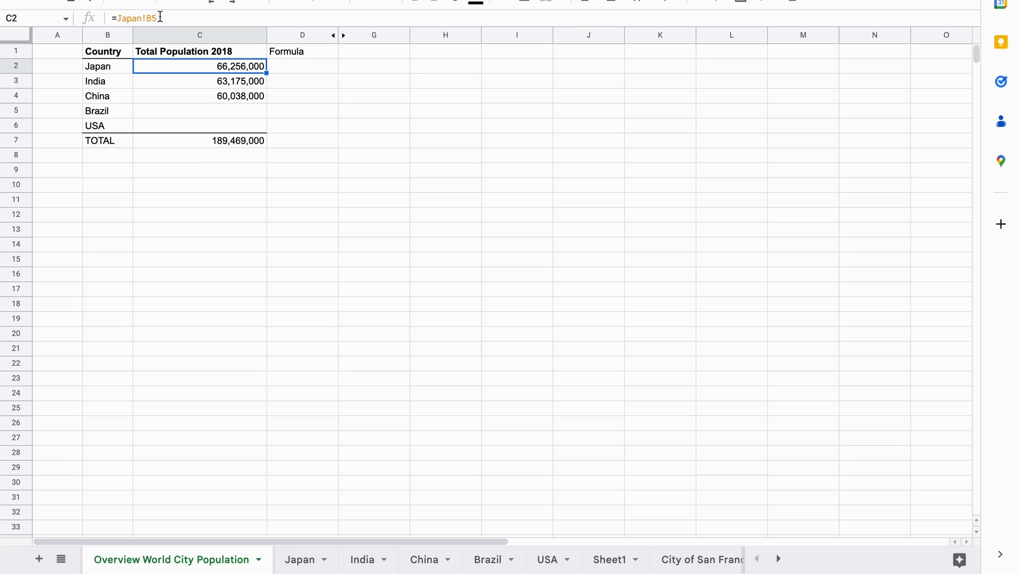
Enter =B2&"!B5" in D2 so it produces the text Japan!B5.
click(304, 70)
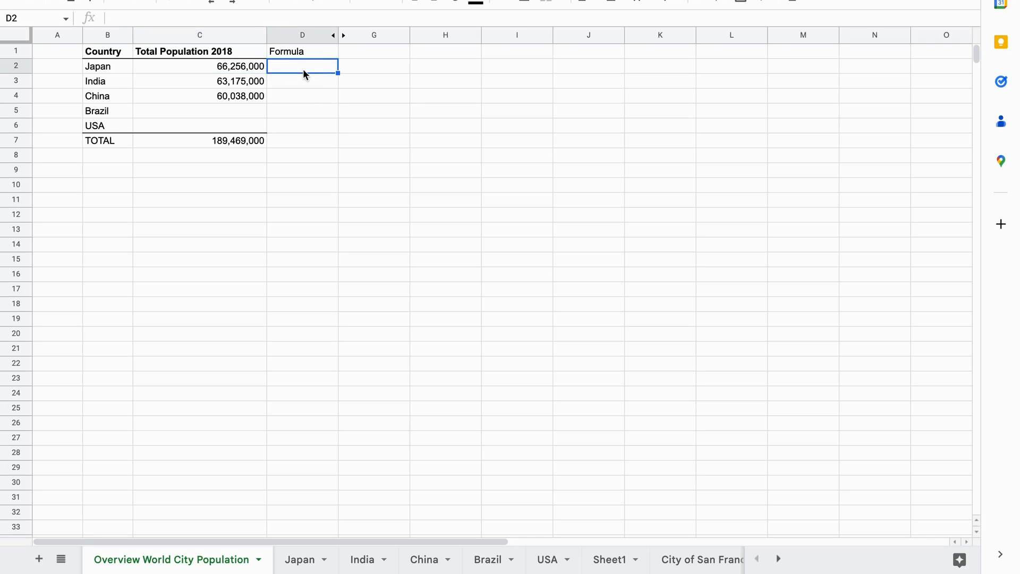
text(=)
click(115, 68)
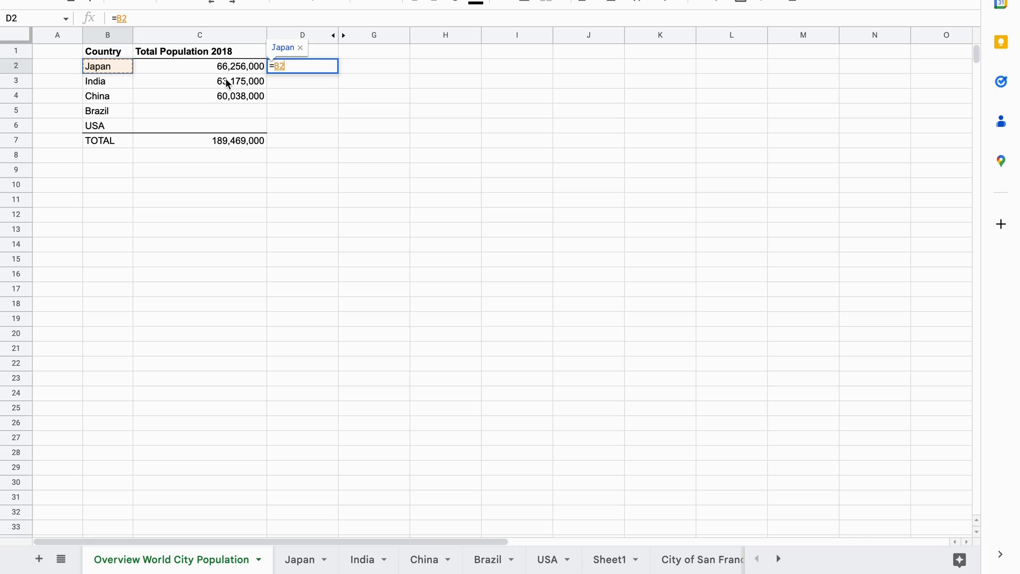
text(&)
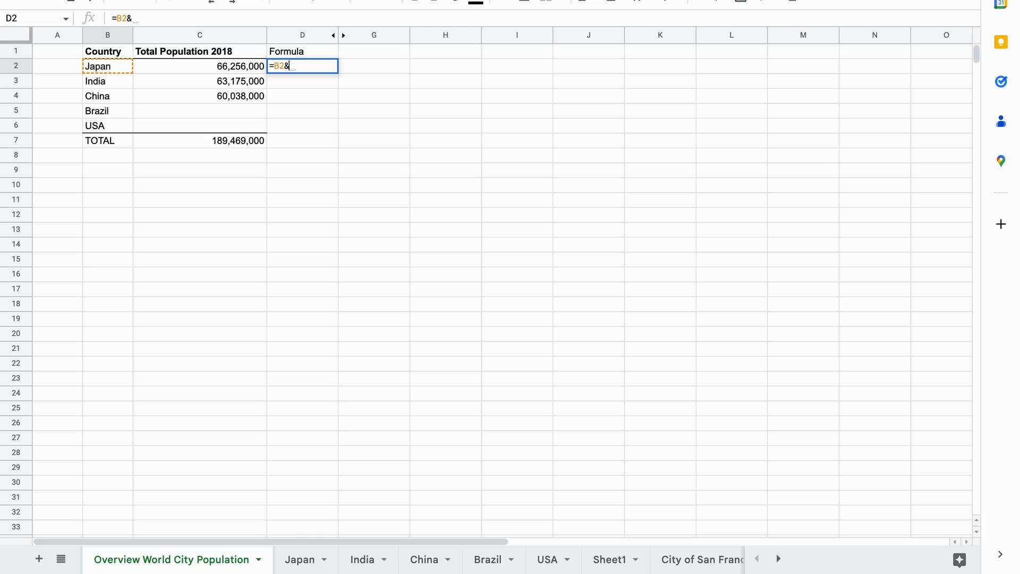
text(")
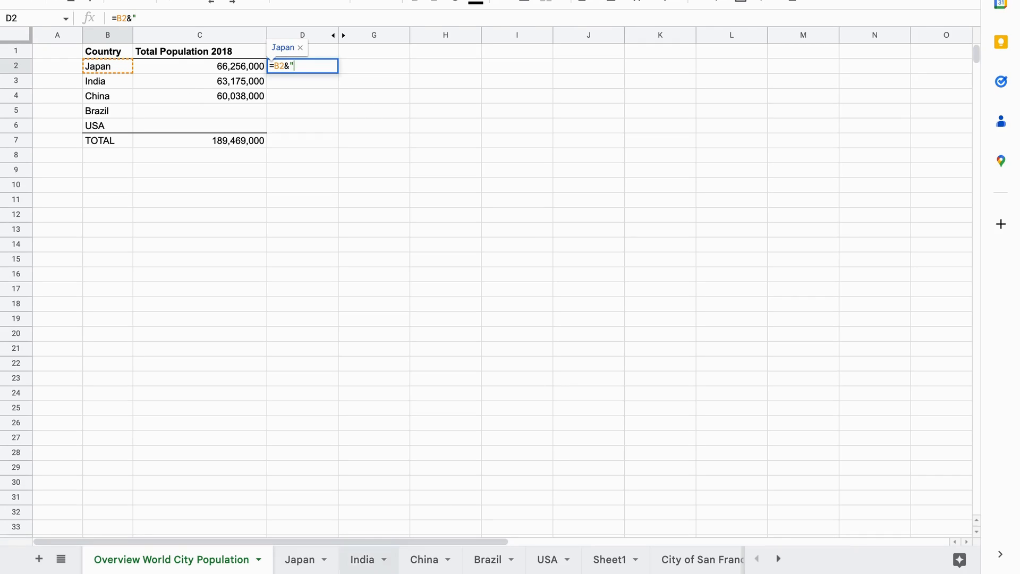
text(")
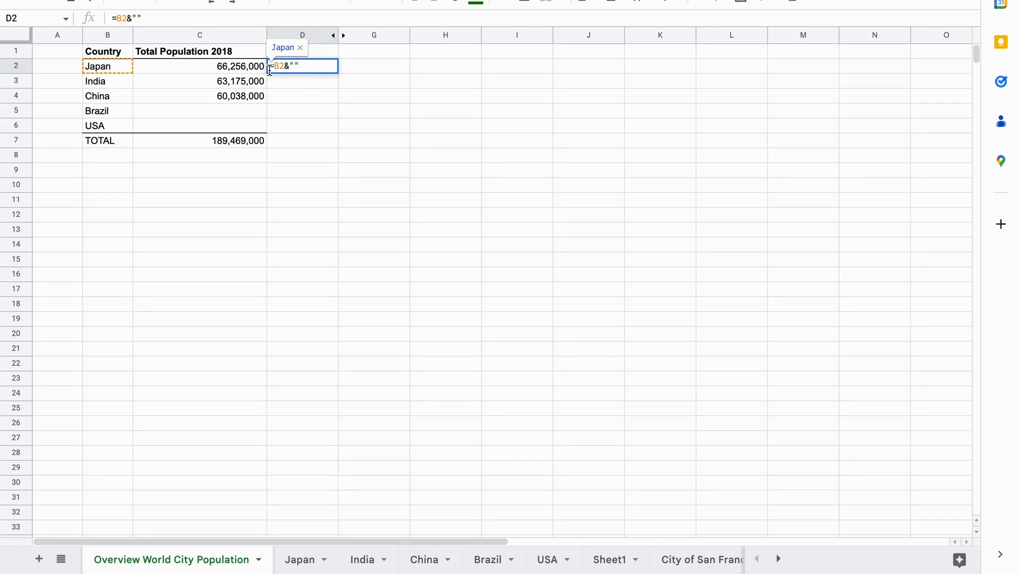
click(224, 65)
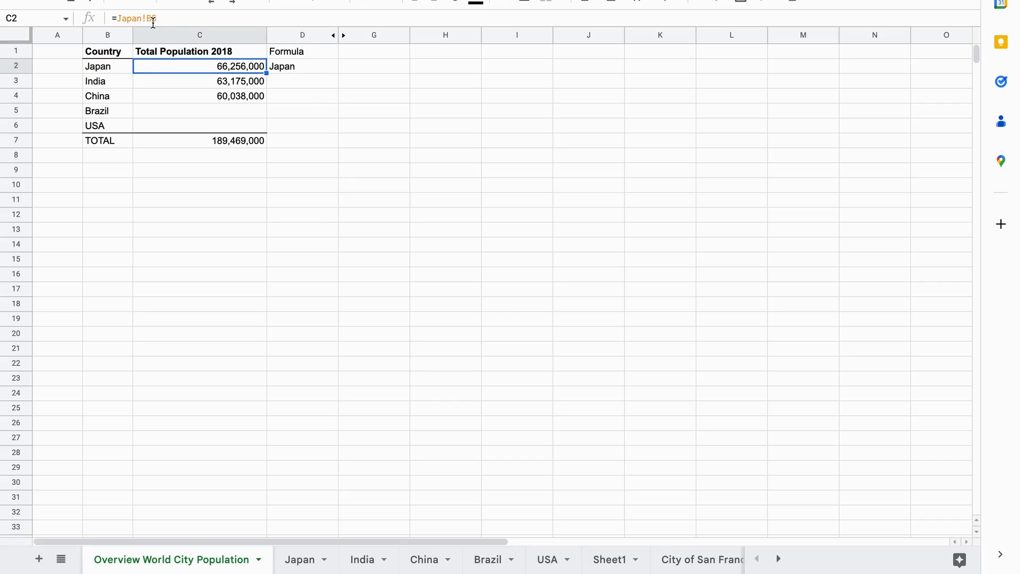
click(286, 66)
double_click(294, 65)
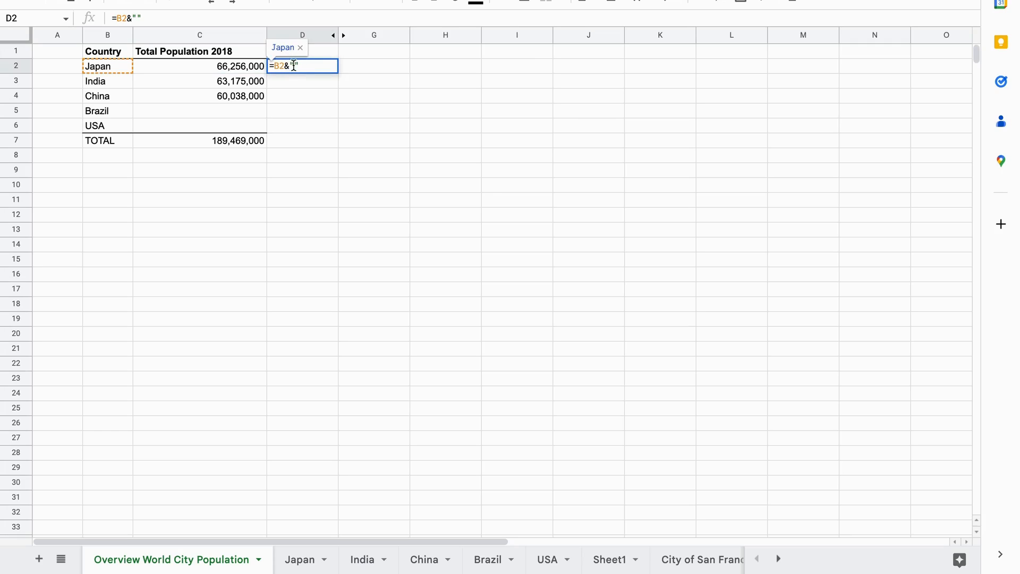
text(B5)
click(293, 67)
text(!)
key(Return)
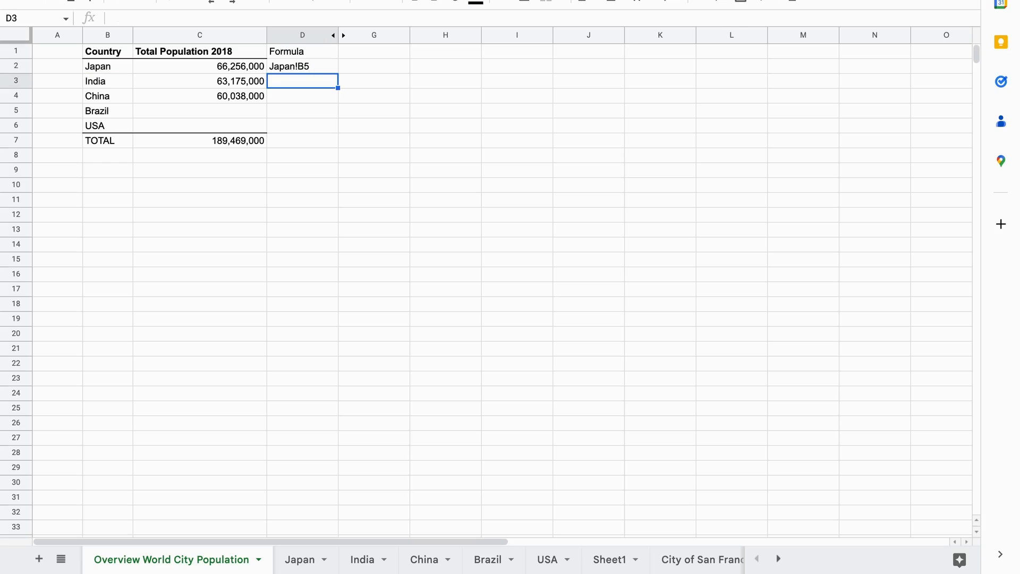
Wrap D2 in INDIRECT, making =INDIRECT(B2&"!B5") return 66,256,000.
click(304, 66)
double_click(304, 66)
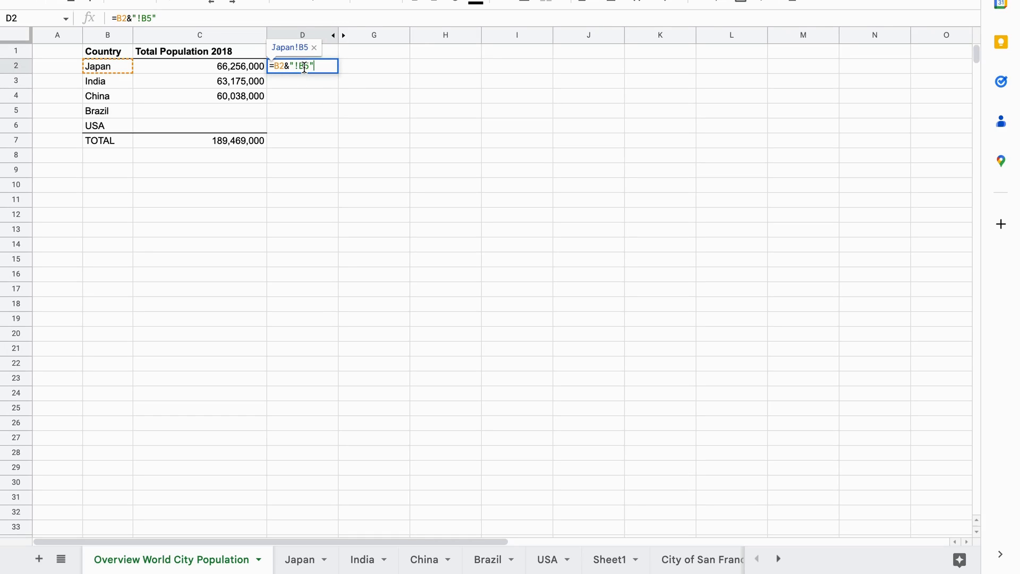
click(274, 66)
text(INDIRECT()
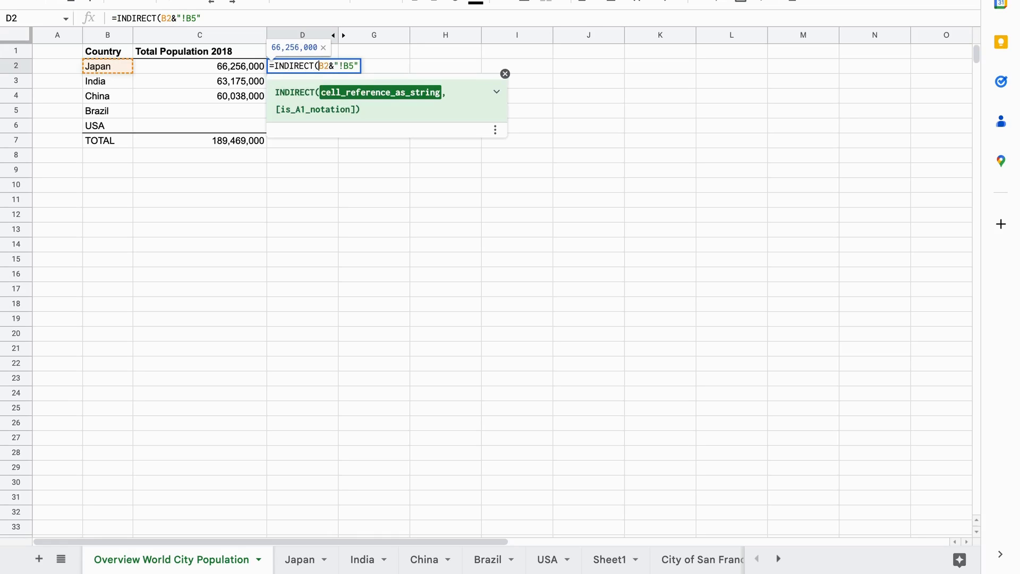
click(358, 65)
text())
key(Return)
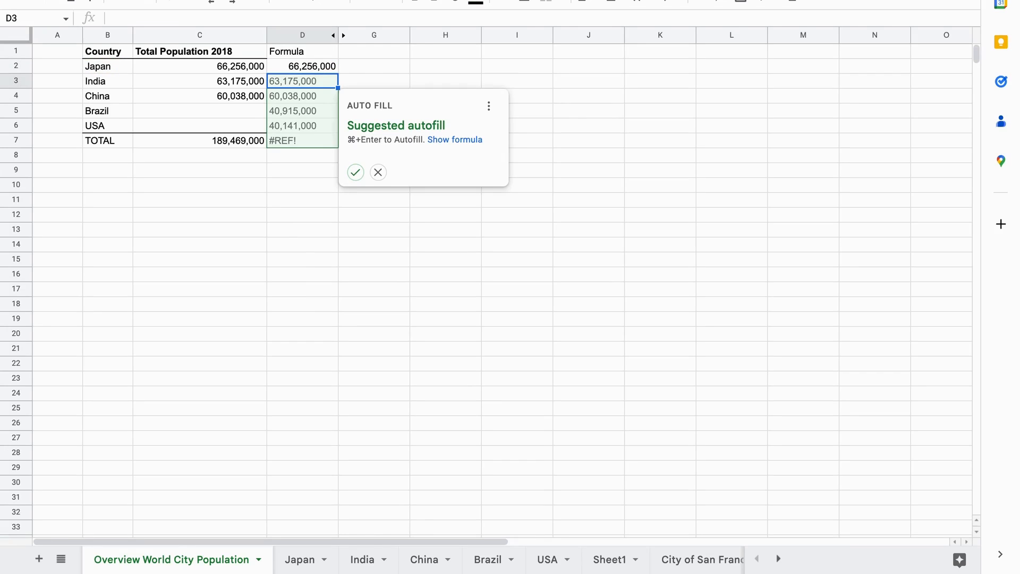
click(381, 71)
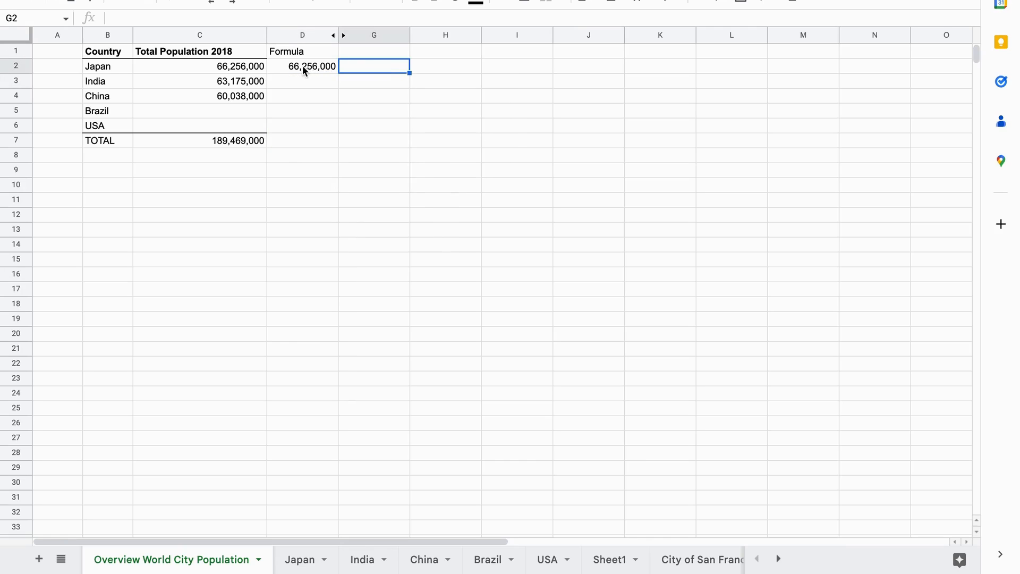
Fill the INDIRECT formula from D2 down to D4.
click(250, 73)
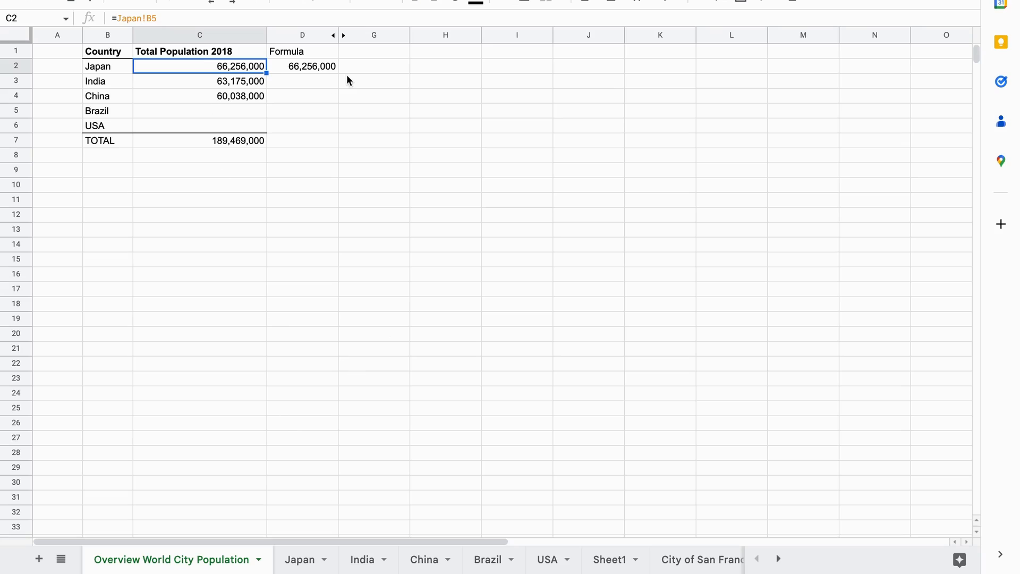
click(324, 70)
drag(340, 71, 338, 99)
click(375, 85)
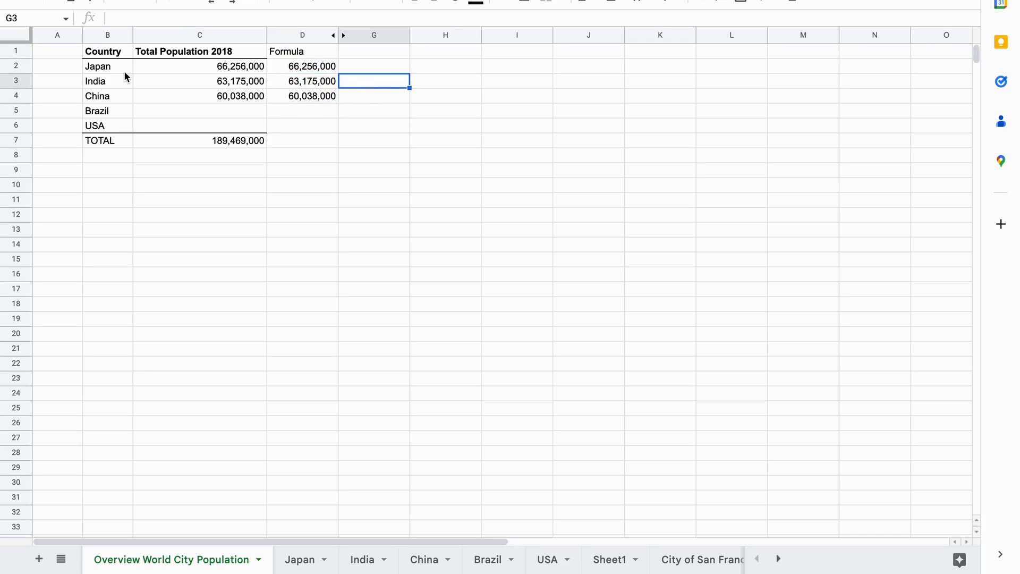
Check the D3 and D4 formulas showing 63,175,000 and 60,038,000.
click(319, 84)
key(Up)
key(Down)
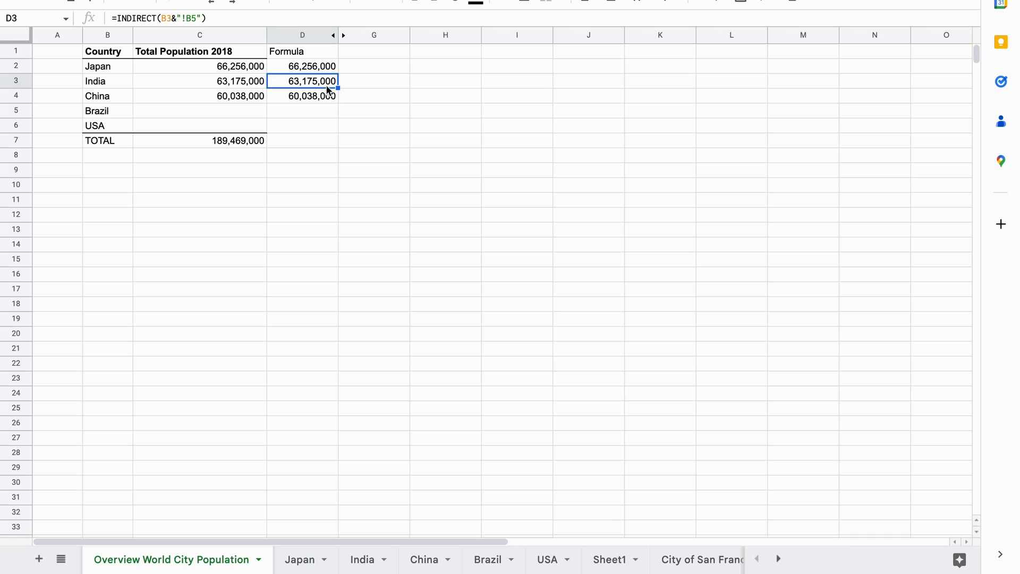
key(Down)
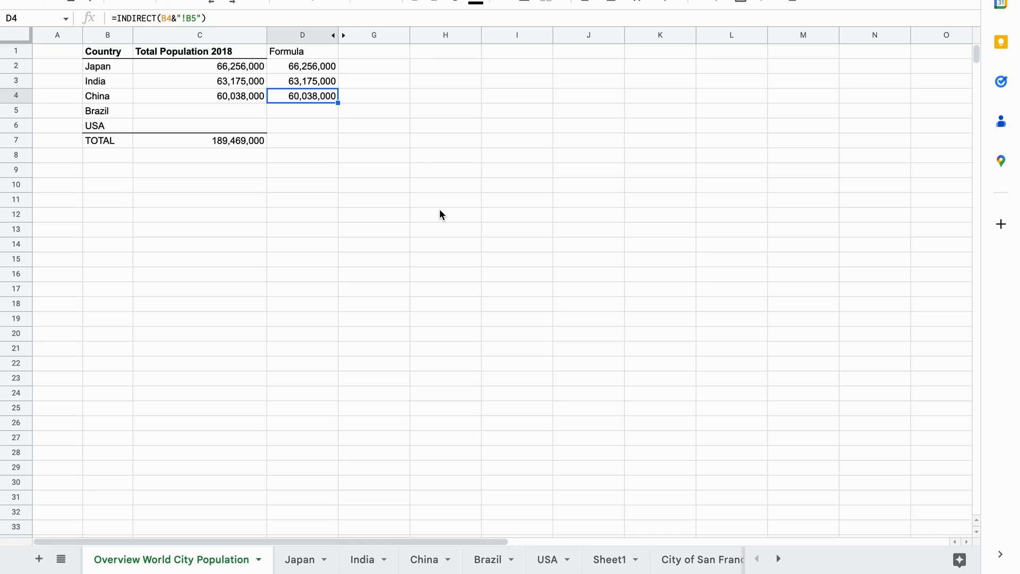
click(414, 163)
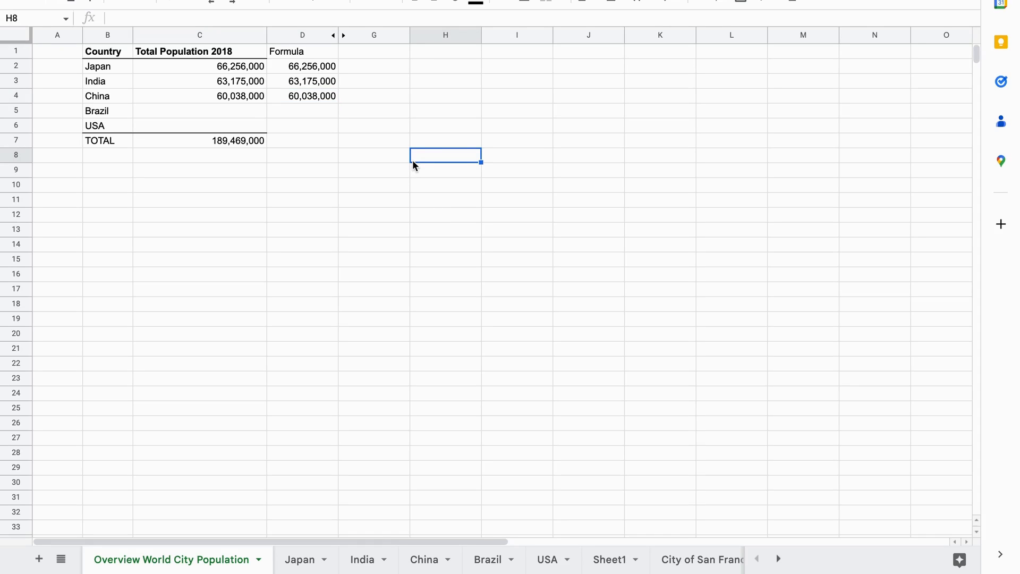
click(426, 116)
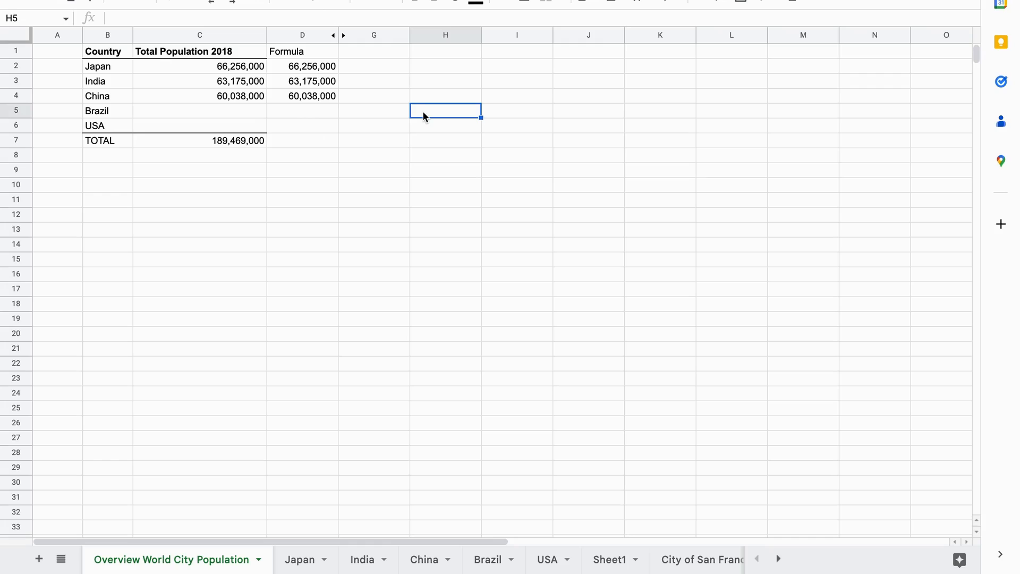